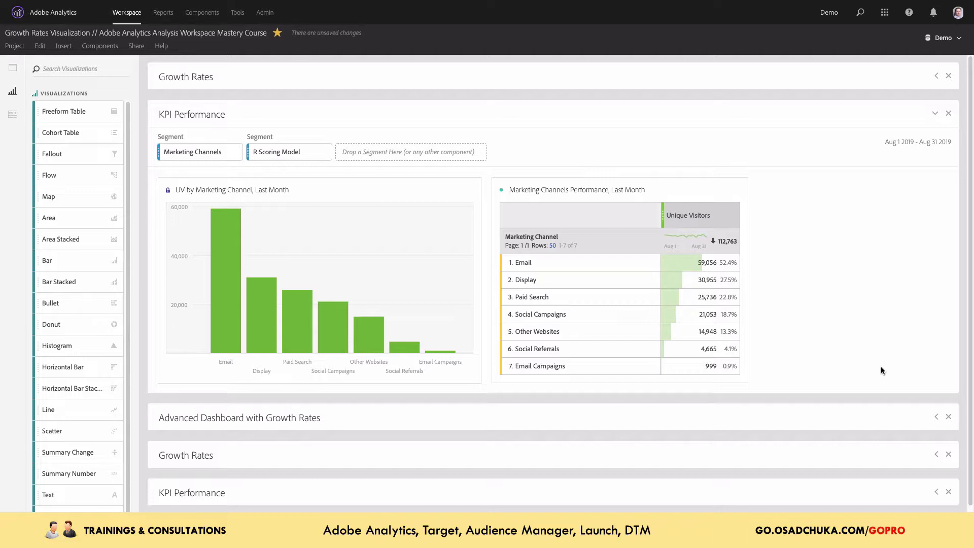
# Collapse the KPI Performance panel and expand the Growth Rates panel to show its MoM visuals
pyautogui.click(934, 113)
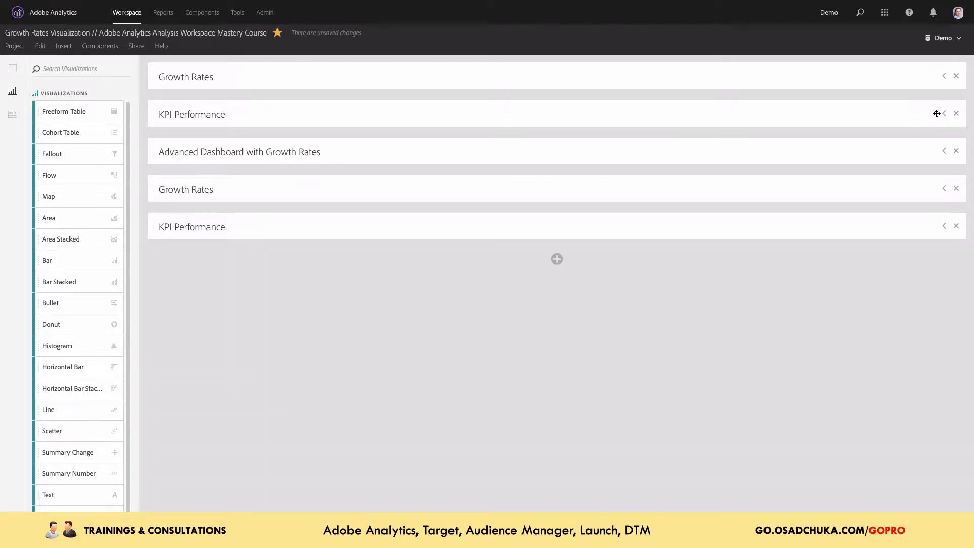
pyautogui.click(946, 79)
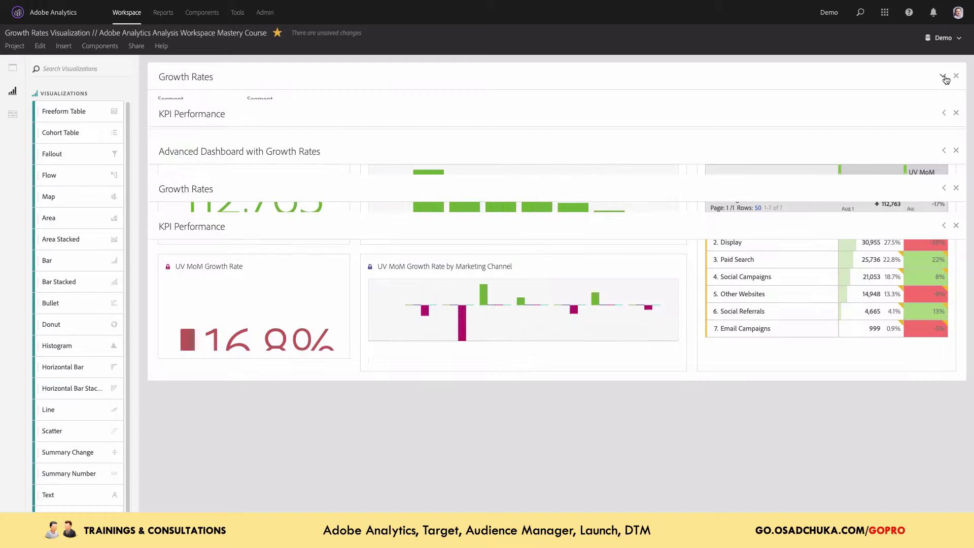